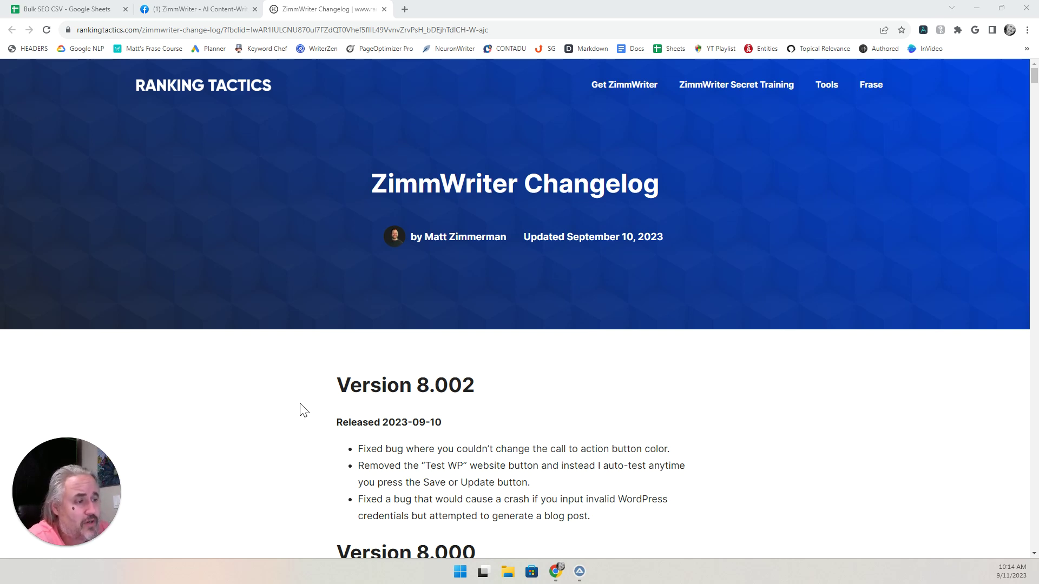
# Scroll down through the Version 8.000 notes and highlight the 'Added image API' entry.
pyautogui.scroll(-2, 301, 409)
pyautogui.scroll(-6, 301, 409)
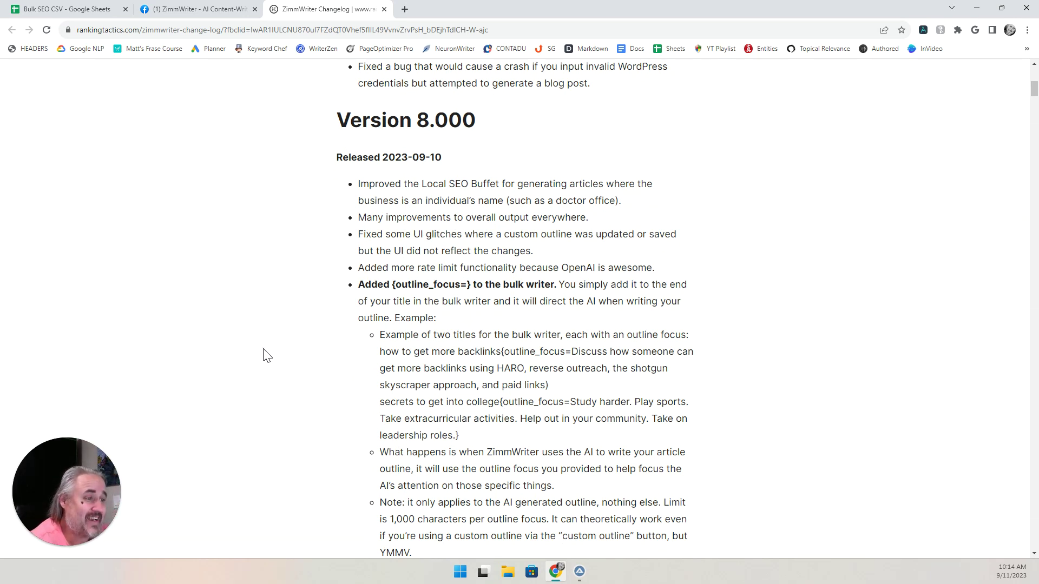
pyautogui.scroll(-2, 265, 355)
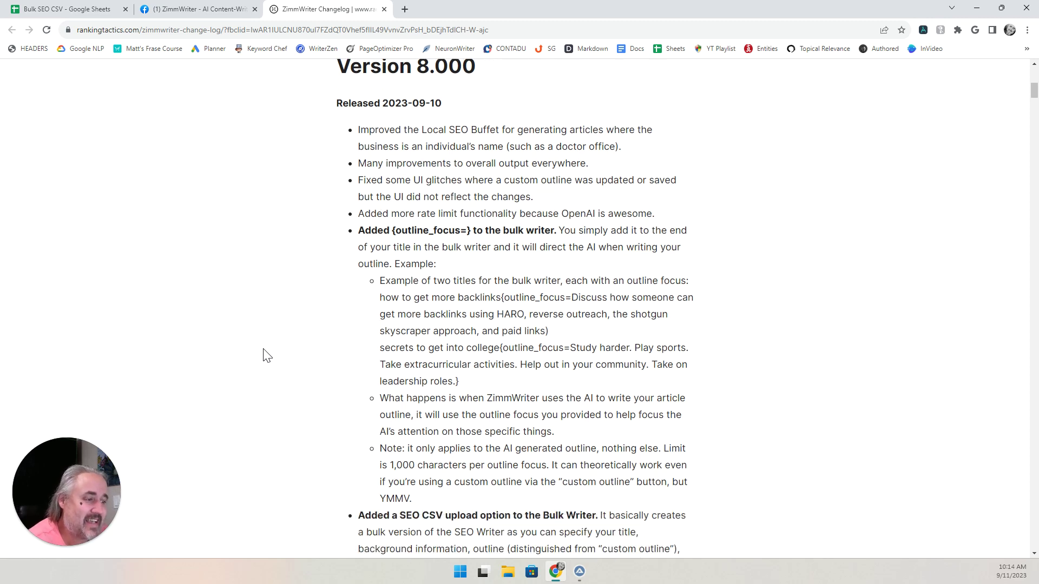
pyautogui.scroll(-5, 265, 355)
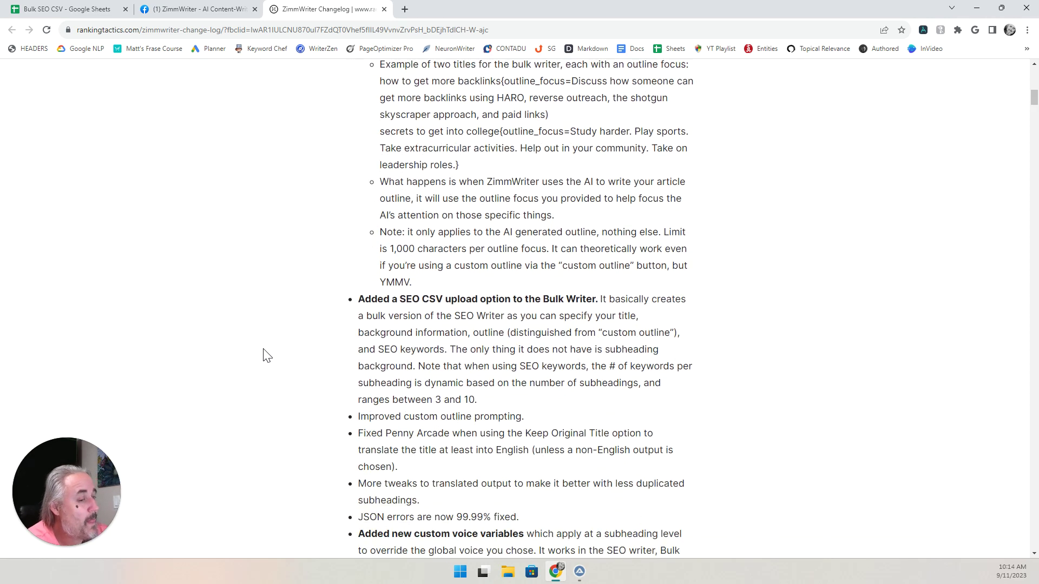
pyautogui.scroll(-3, 265, 355)
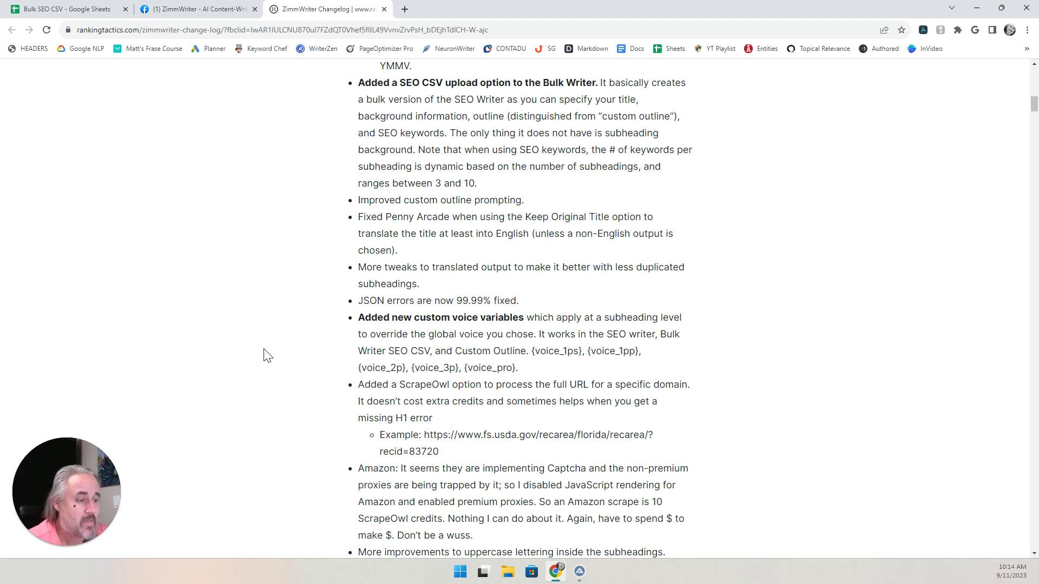
pyautogui.scroll(-2, 265, 356)
pyautogui.scroll(-1, 265, 356)
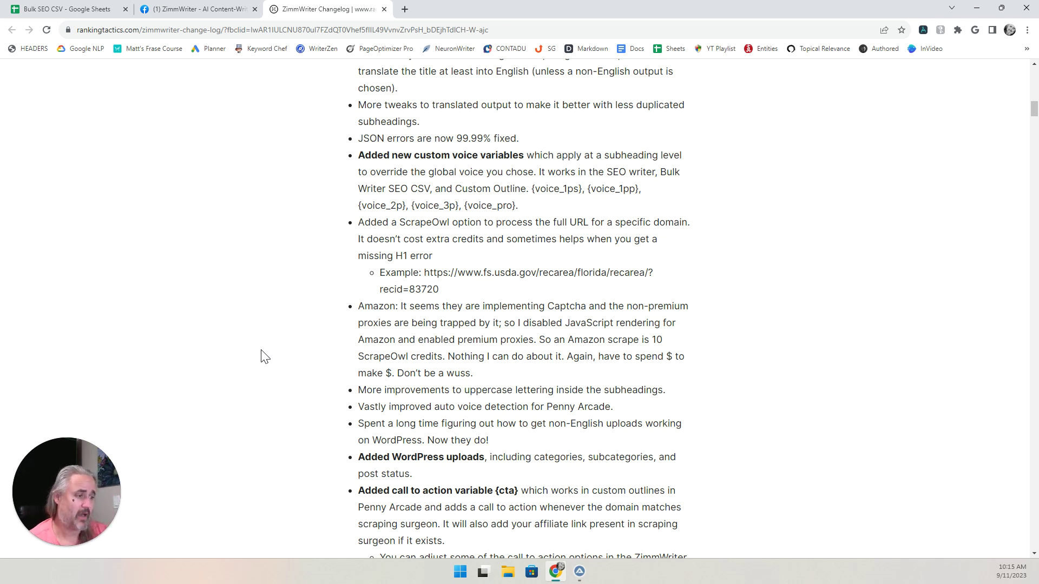
pyautogui.scroll(-3, 261, 356)
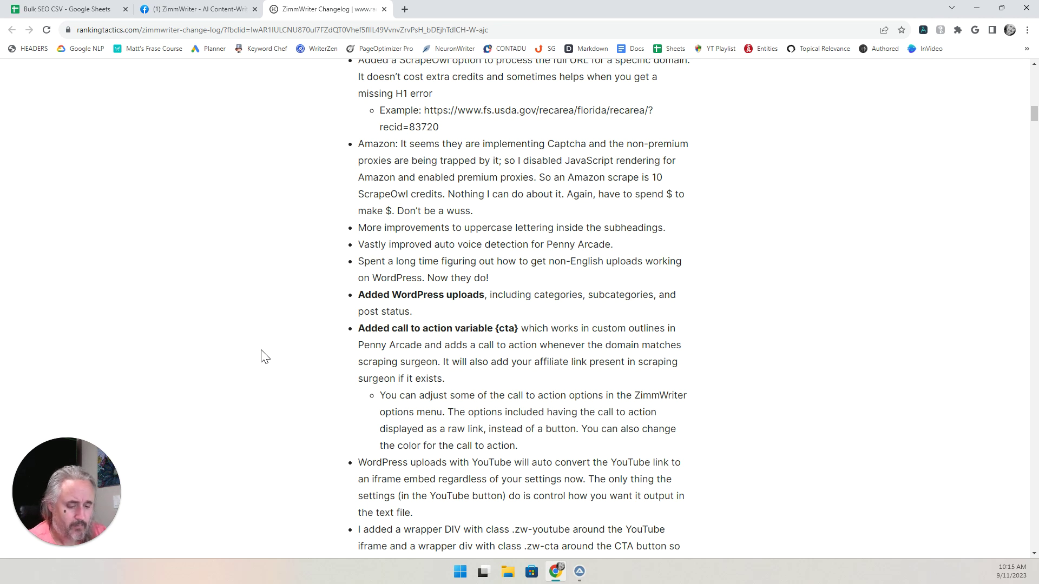
pyautogui.scroll(-1, 261, 356)
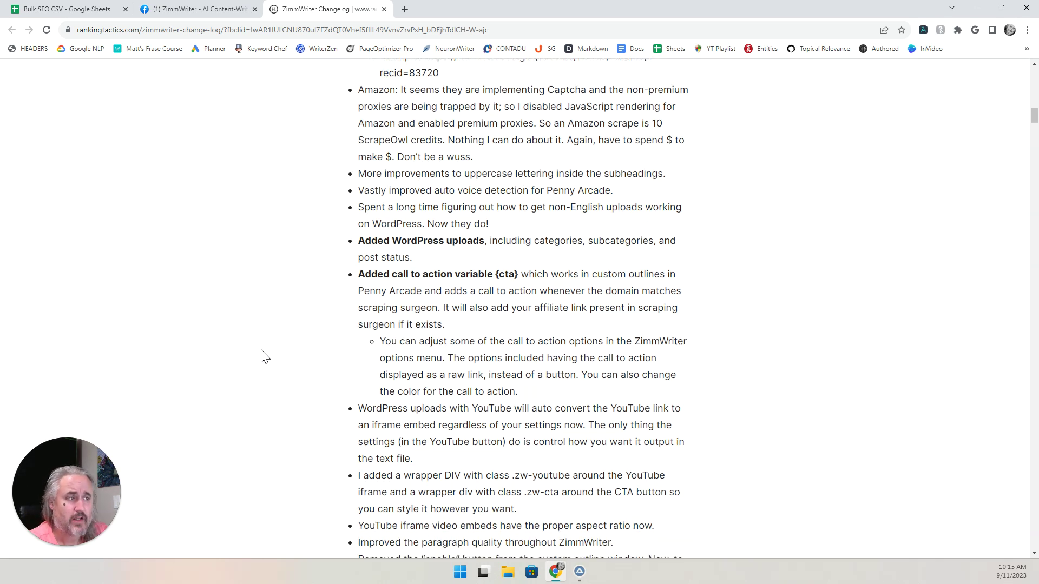
pyautogui.scroll(-5, 261, 356)
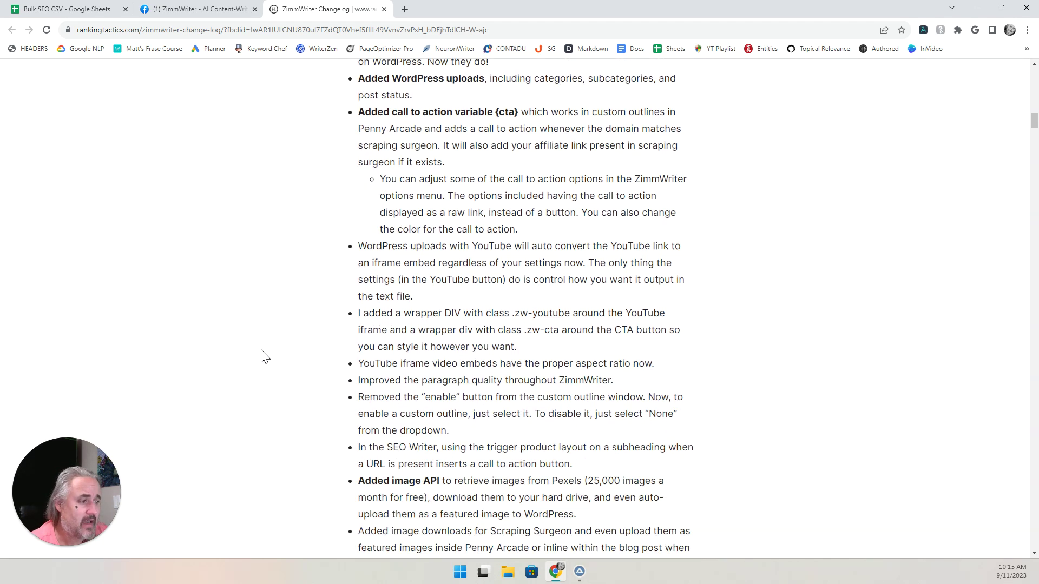
pyautogui.scroll(-1, 261, 356)
pyautogui.moveTo(365, 320); pyautogui.dragTo(440, 327)
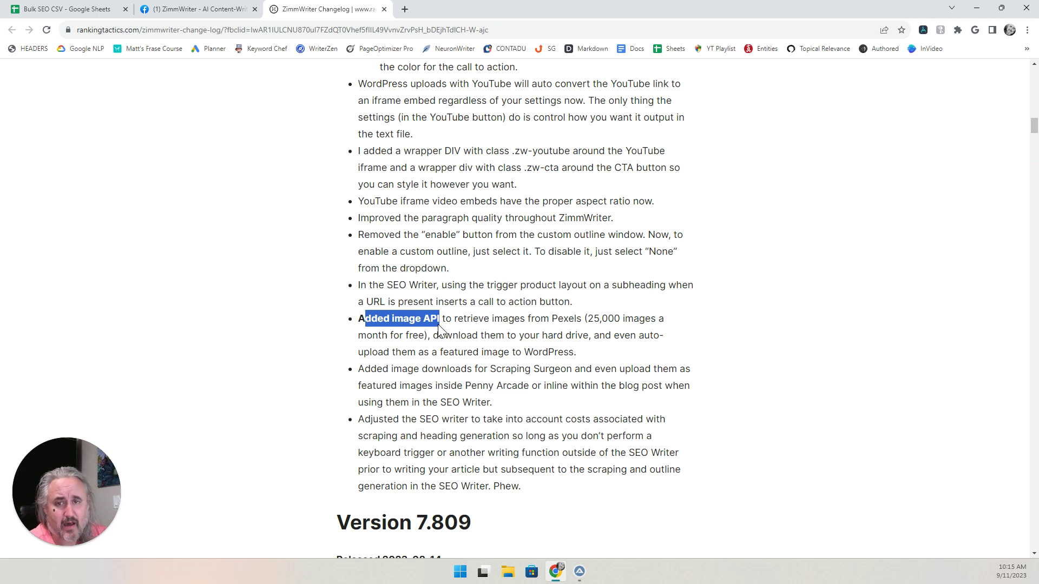
# Select 'Pexels' in the image API entry, then scroll back up to the Version 8.002 notes.
pyautogui.doubleClick(572, 320)
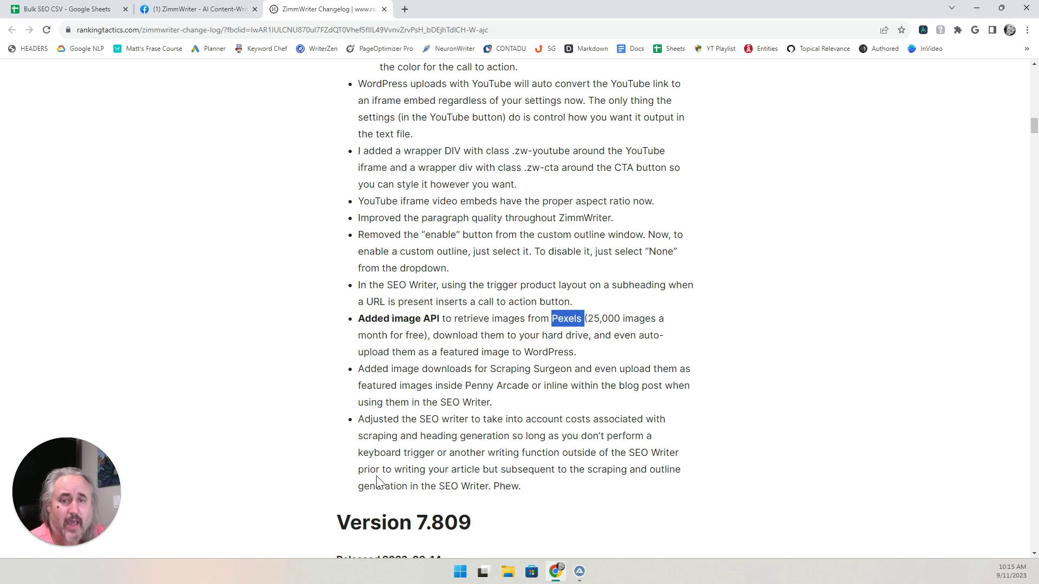
pyautogui.scroll(9, 377, 479)
pyautogui.scroll(2, 377, 476)
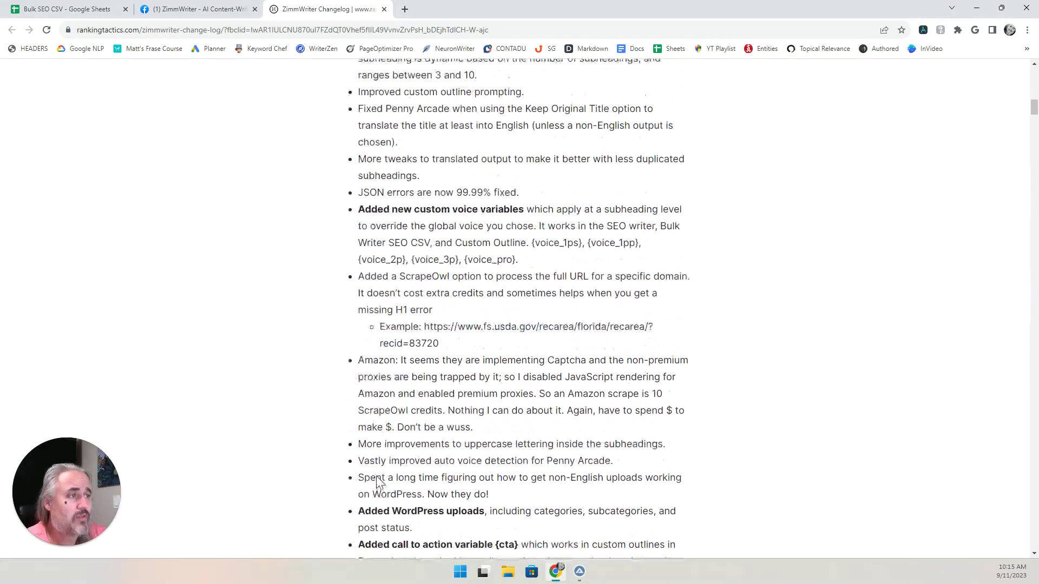
pyautogui.scroll(4, 377, 476)
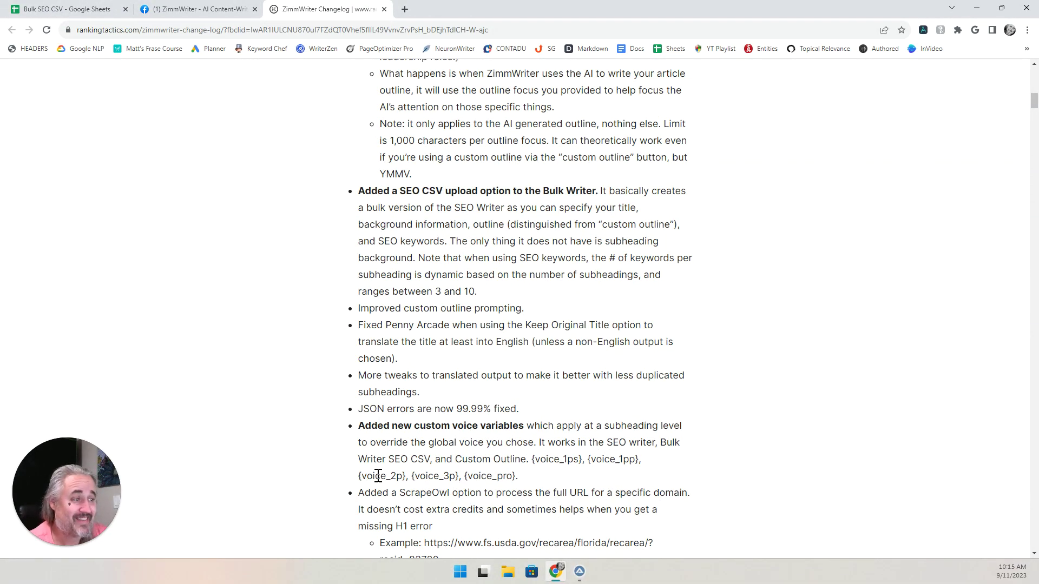
pyautogui.scroll(4, 378, 476)
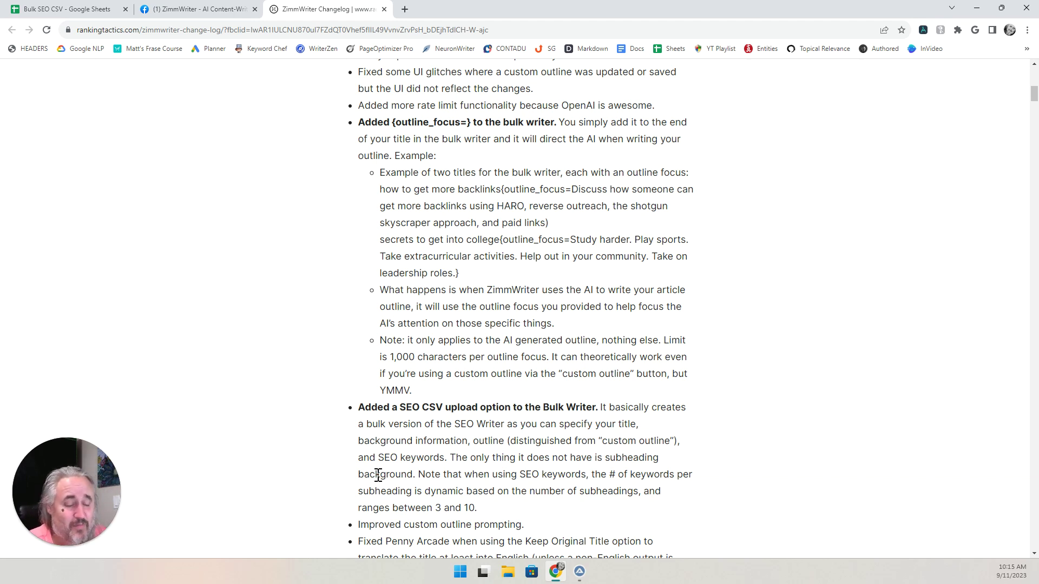
pyautogui.scroll(8, 422, 454)
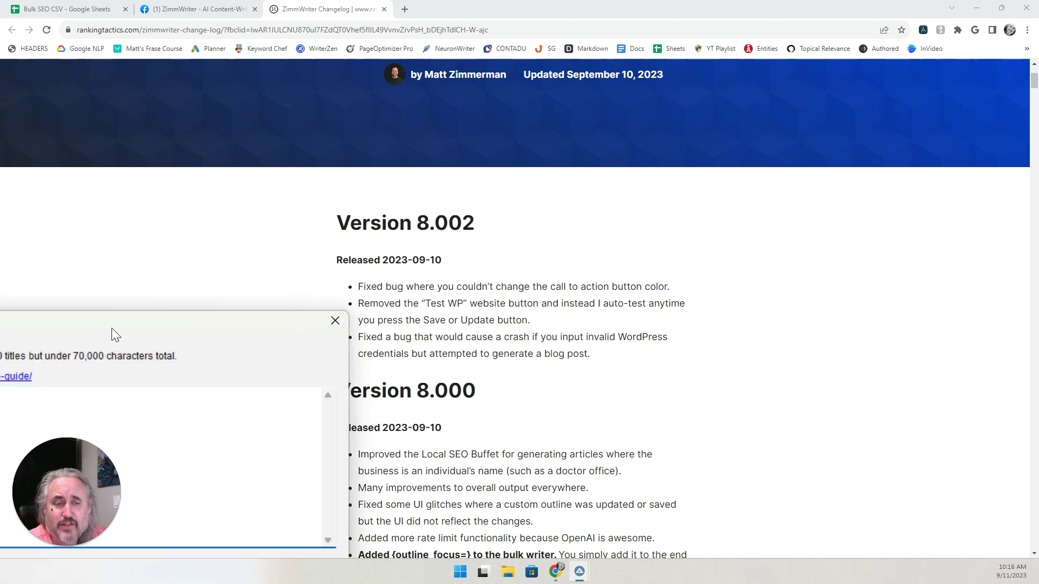
# Check the Bulk Blog Writer's SEO CSV settings, then view the Bulk SEO CSV template spreadsheet.
pyautogui.moveTo(158, 331); pyautogui.dragTo(578, 139)
pyautogui.click(973, 9)
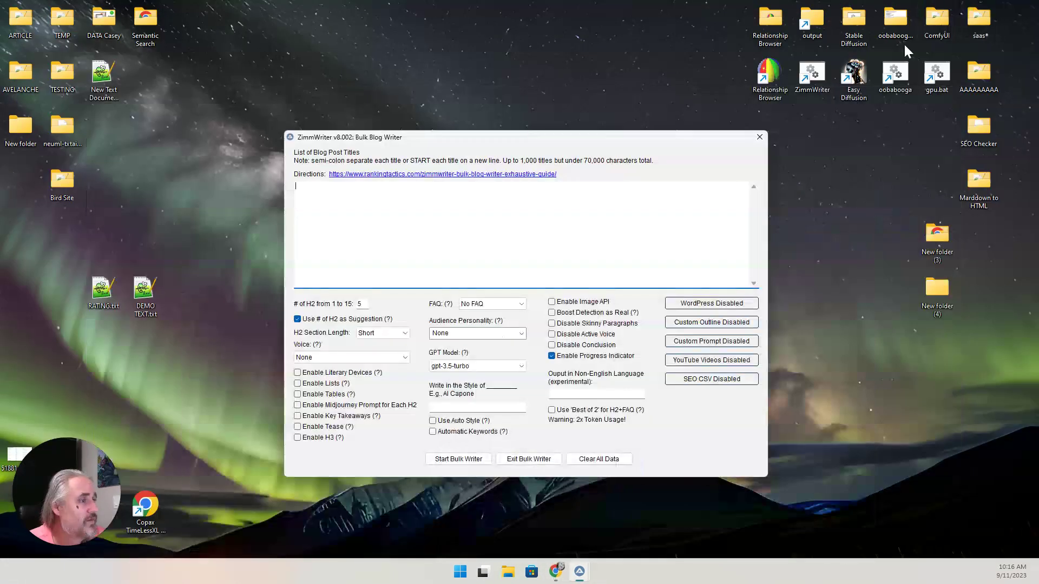
pyautogui.moveTo(648, 137); pyautogui.dragTo(630, 118)
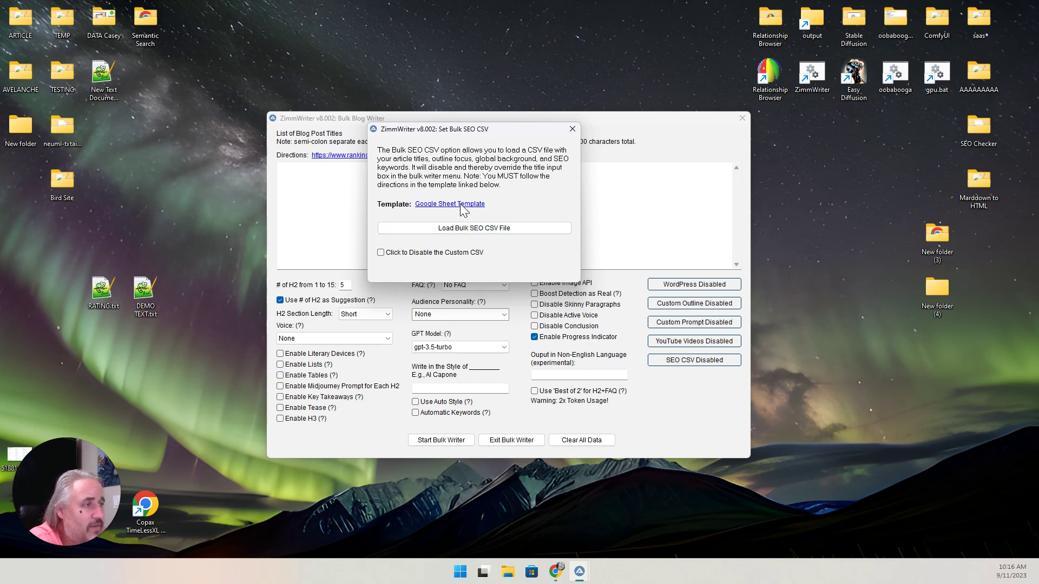
pyautogui.click(572, 129)
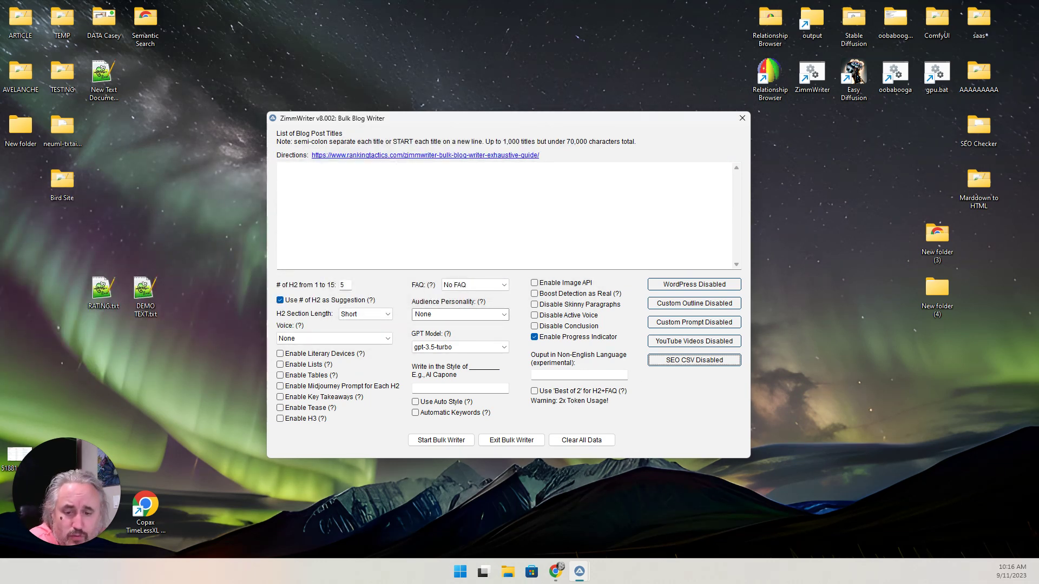
pyautogui.hotkey('alt', 'Tab')
pyautogui.click(89, 9)
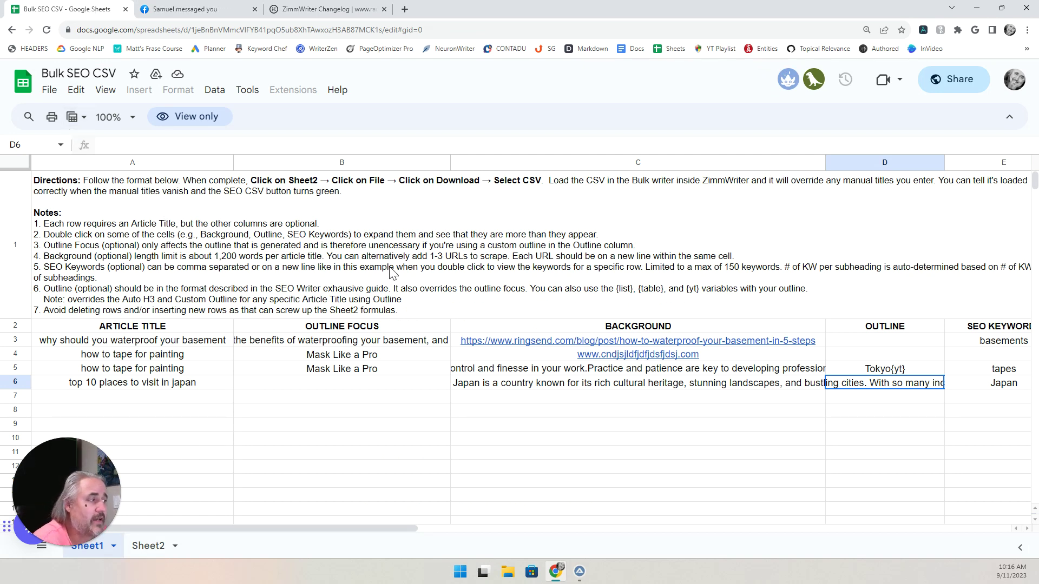
# Scroll the template sideways and switch to Sheet2 to see its formula-built tag rows.
pyautogui.click(438, 530)
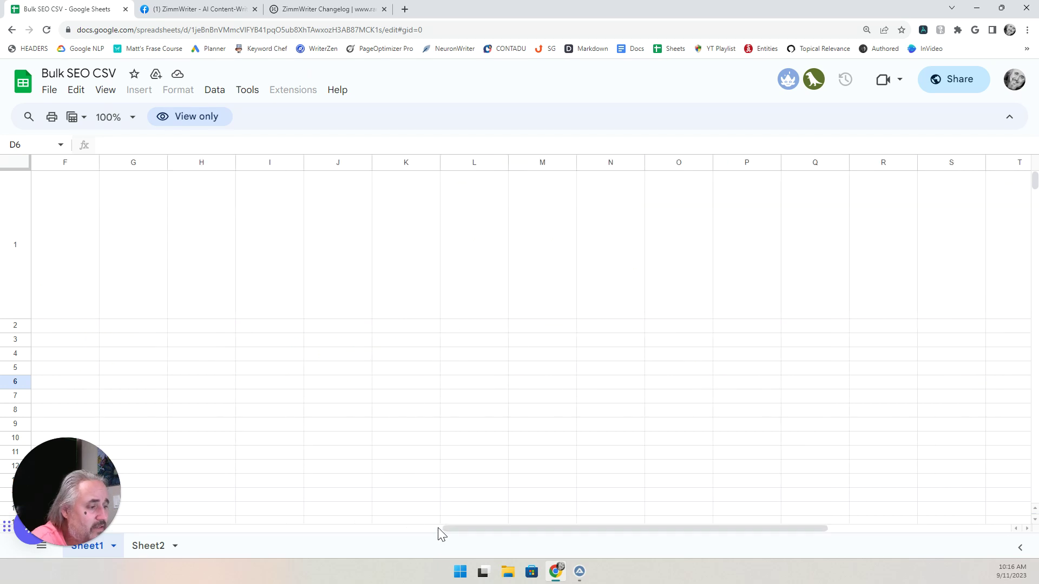
pyautogui.click(438, 530)
pyautogui.moveTo(437, 529); pyautogui.dragTo(152, 531)
pyautogui.moveTo(79, 530)
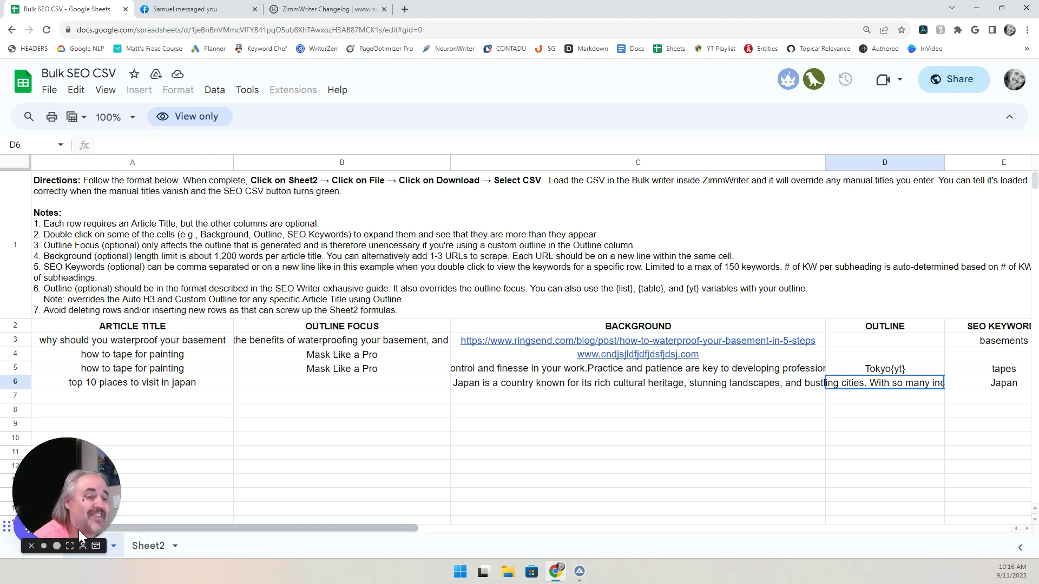
pyautogui.click(150, 546)
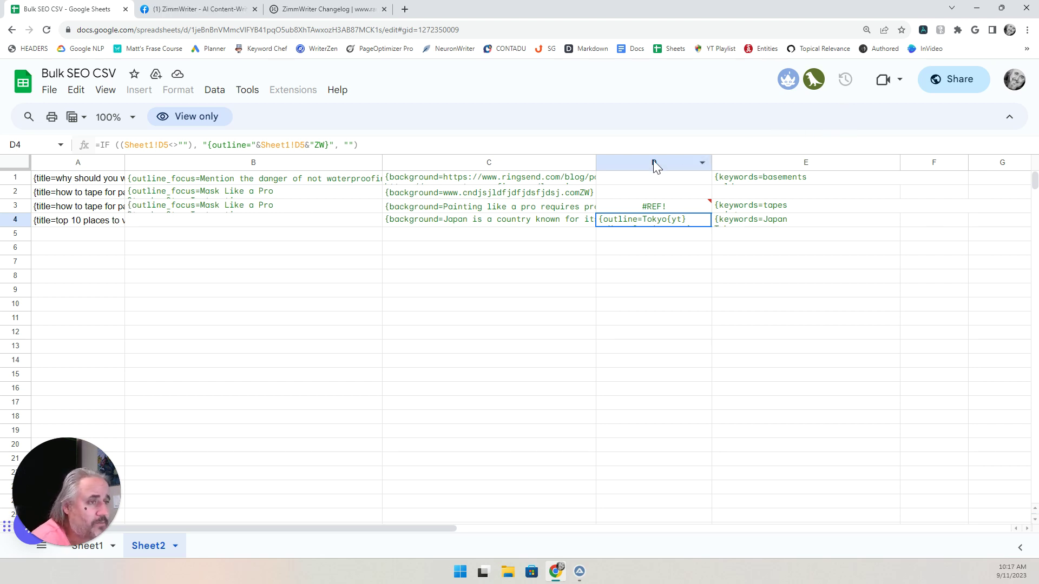
pyautogui.moveTo(106, 515)
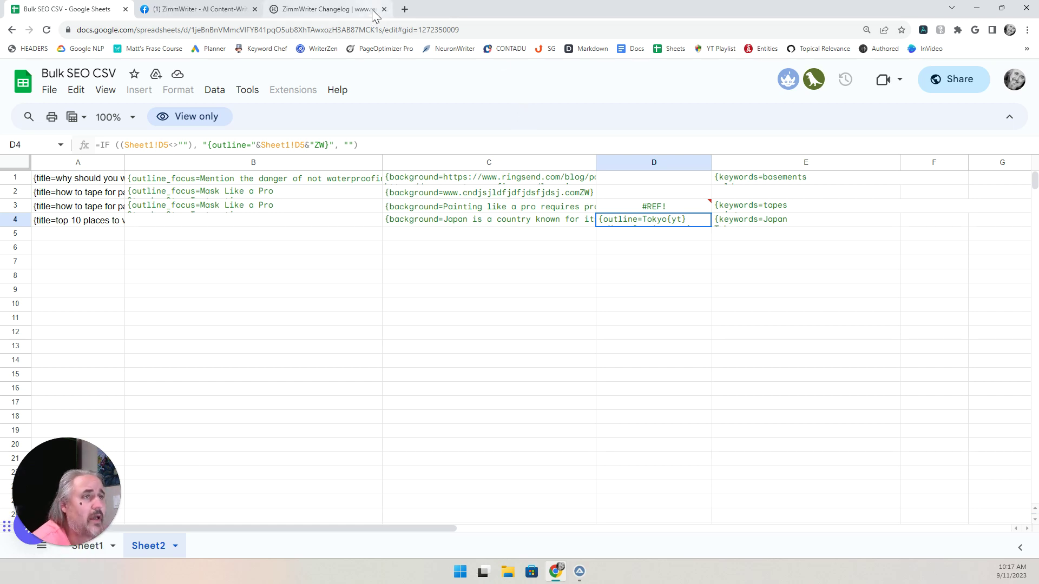
pyautogui.moveTo(373, 15)
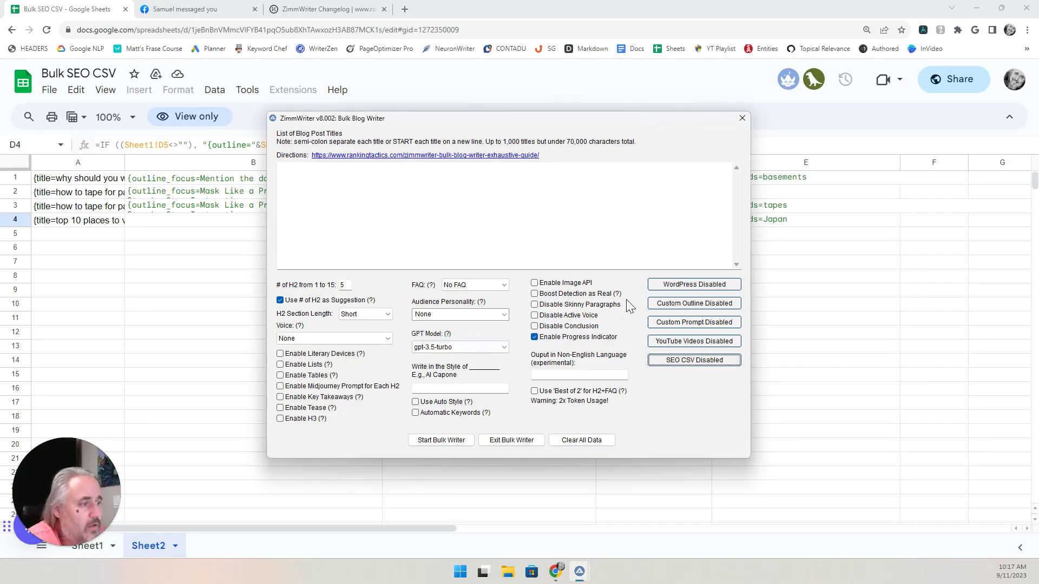
# Close the Bulk Blog Writer, review Scraping Surgeon from the Option Menu, then close both windows.
pyautogui.click(499, 440)
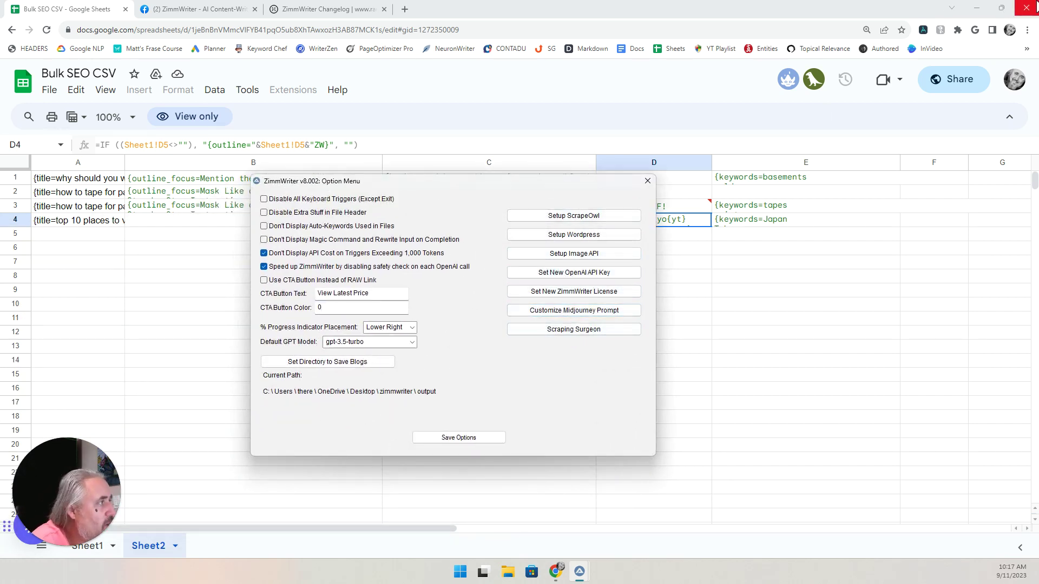
pyautogui.click(982, 9)
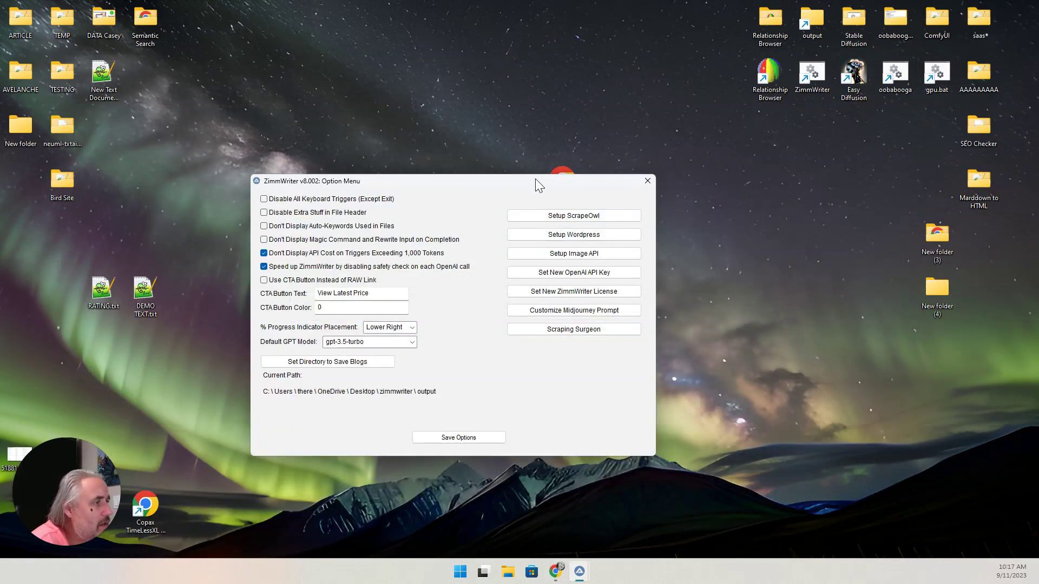
pyautogui.moveTo(533, 180); pyautogui.dragTo(541, 132)
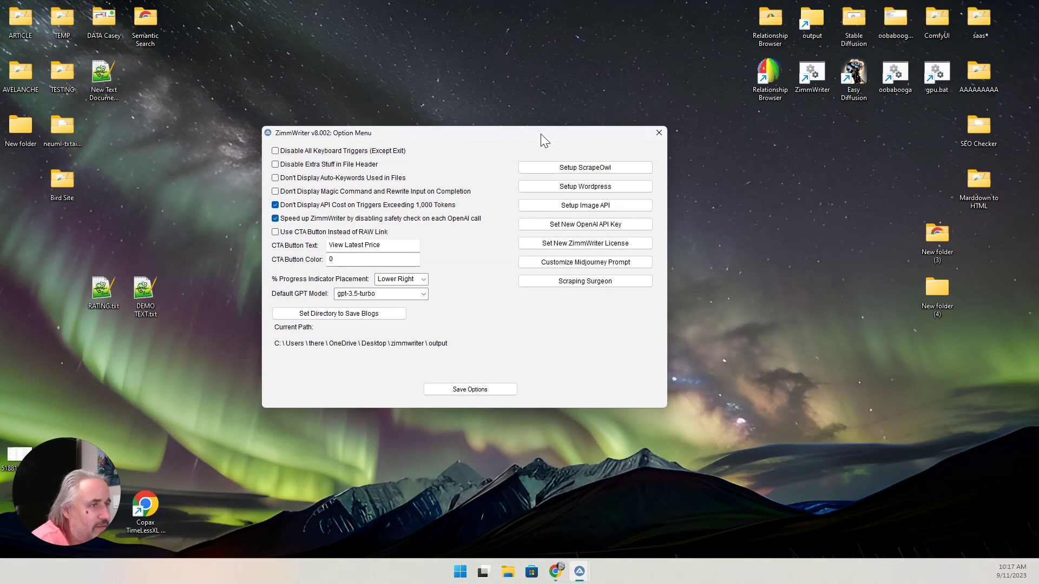
pyautogui.click(540, 282)
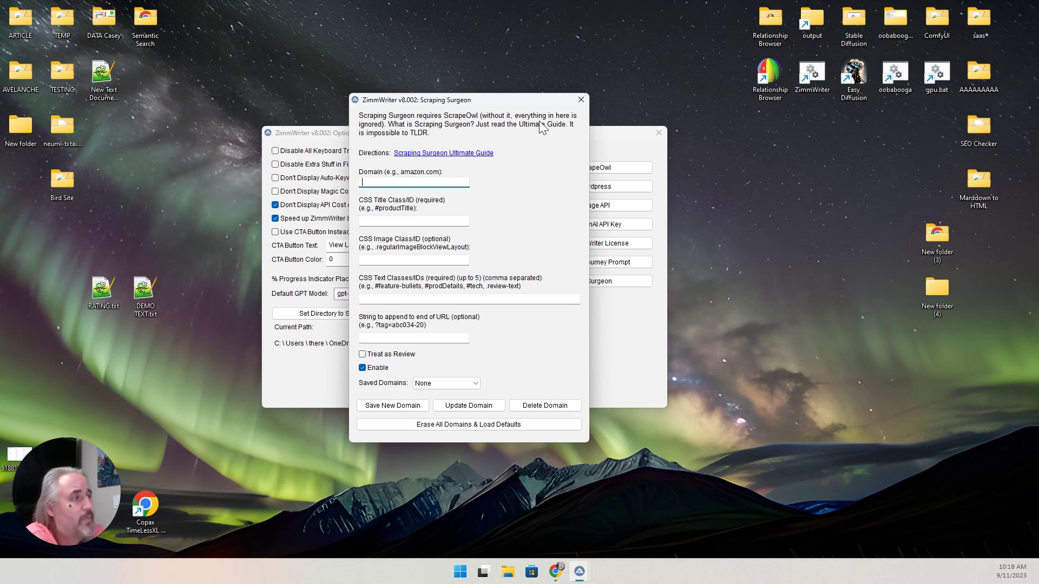
pyautogui.click(580, 100)
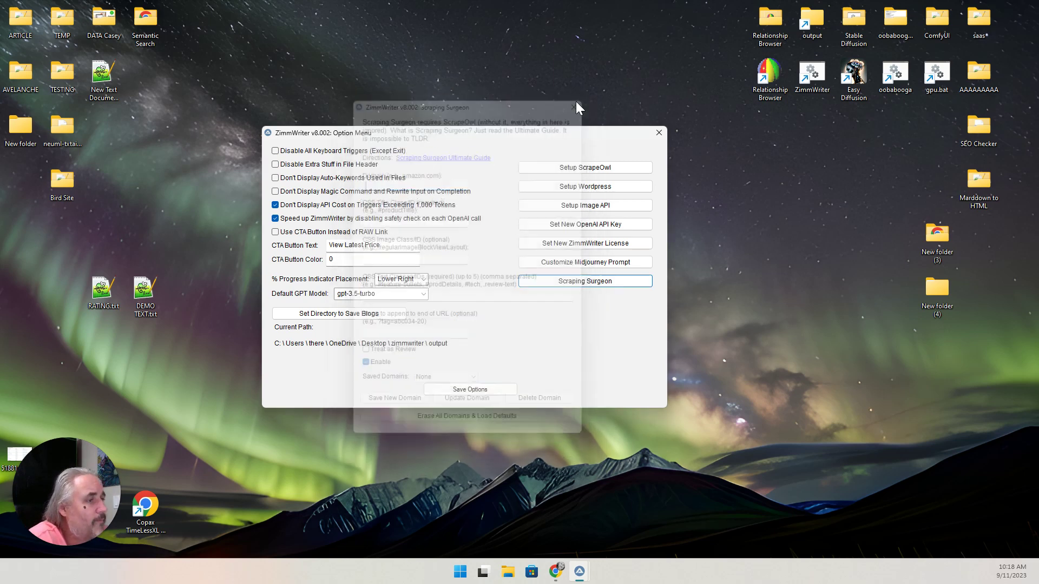
pyautogui.click(658, 133)
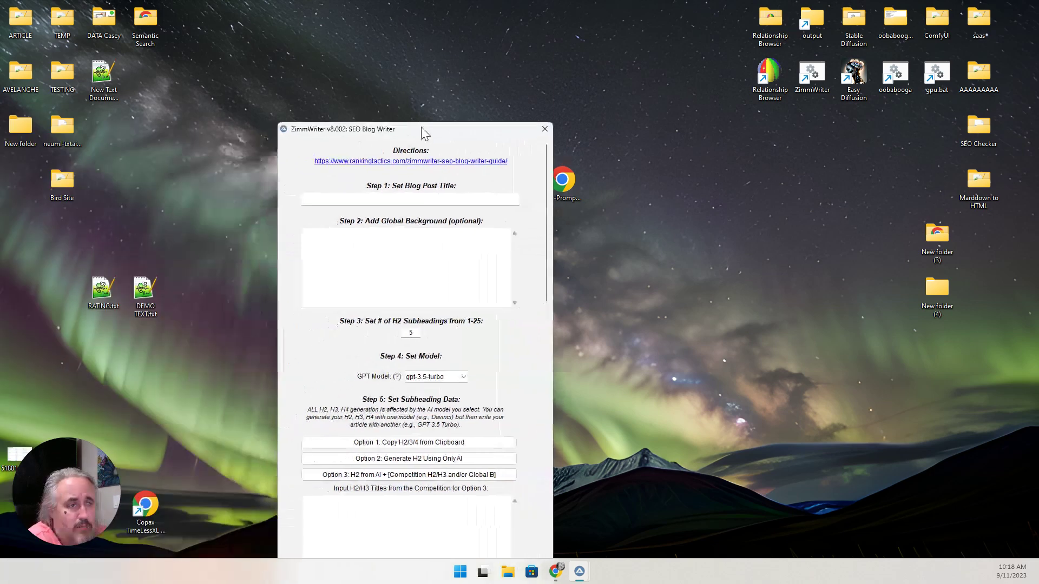
# In the SEO Blog Writer, enable Subheading Background and Trigger product layout for H2 1.
pyautogui.moveTo(422, 132); pyautogui.dragTo(462, 32)
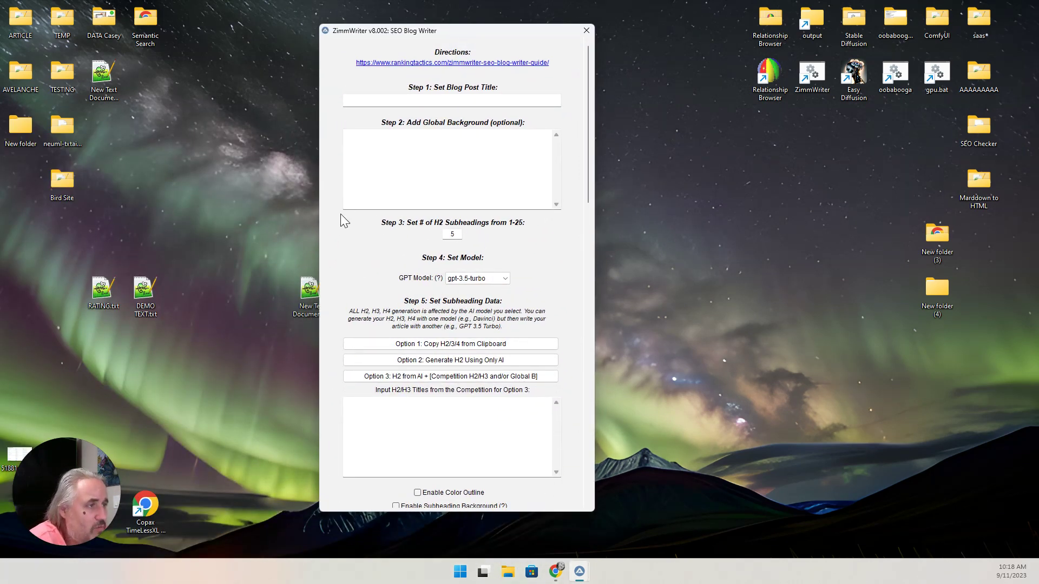
pyautogui.scroll(-5, 340, 232)
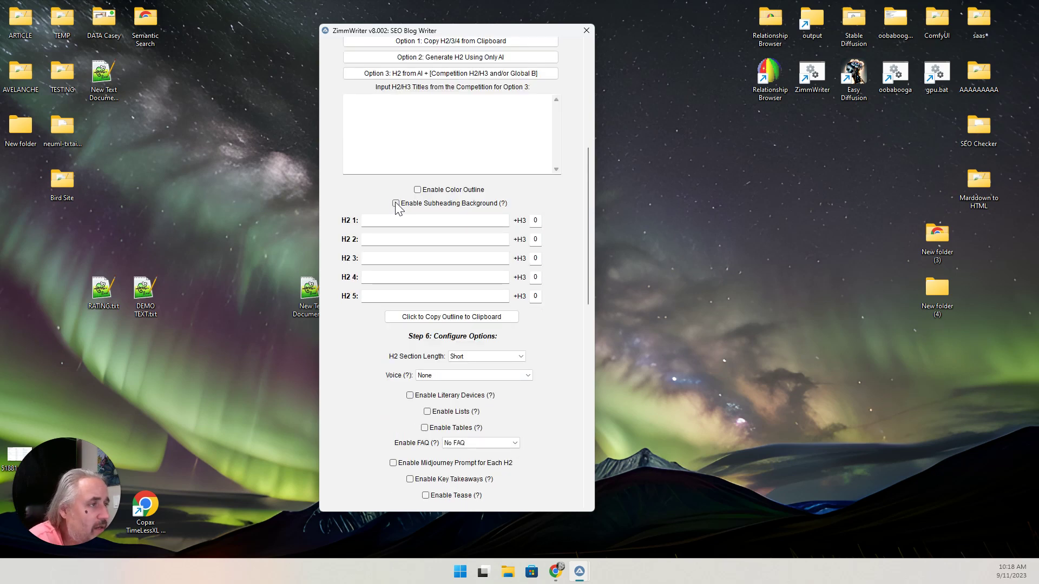
pyautogui.click(396, 203)
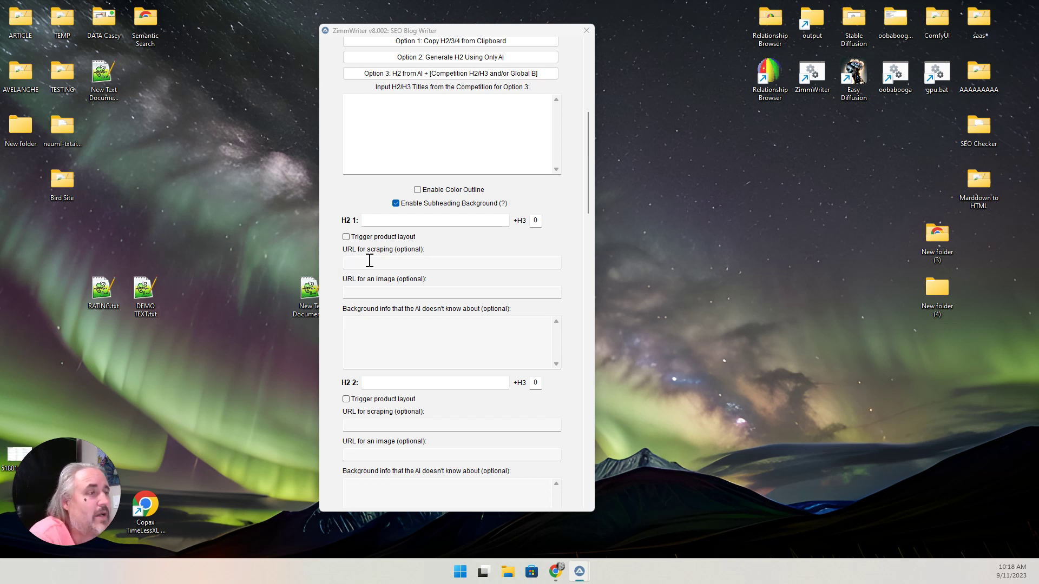
pyautogui.click(346, 238)
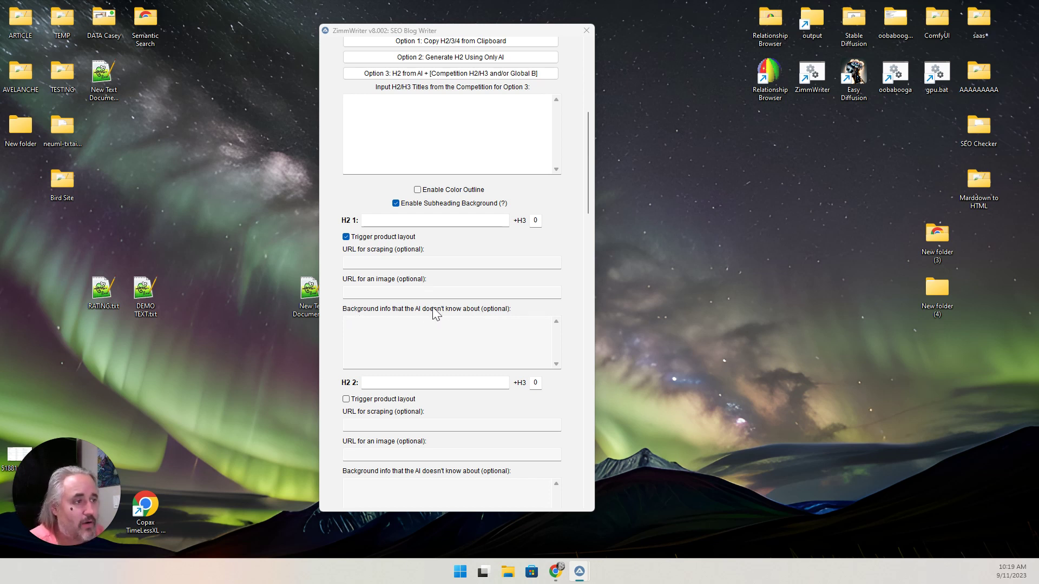
# Select H2 1's Background info box, then close the SEO Blog Writer.
pyautogui.scroll(-1, 502, 309)
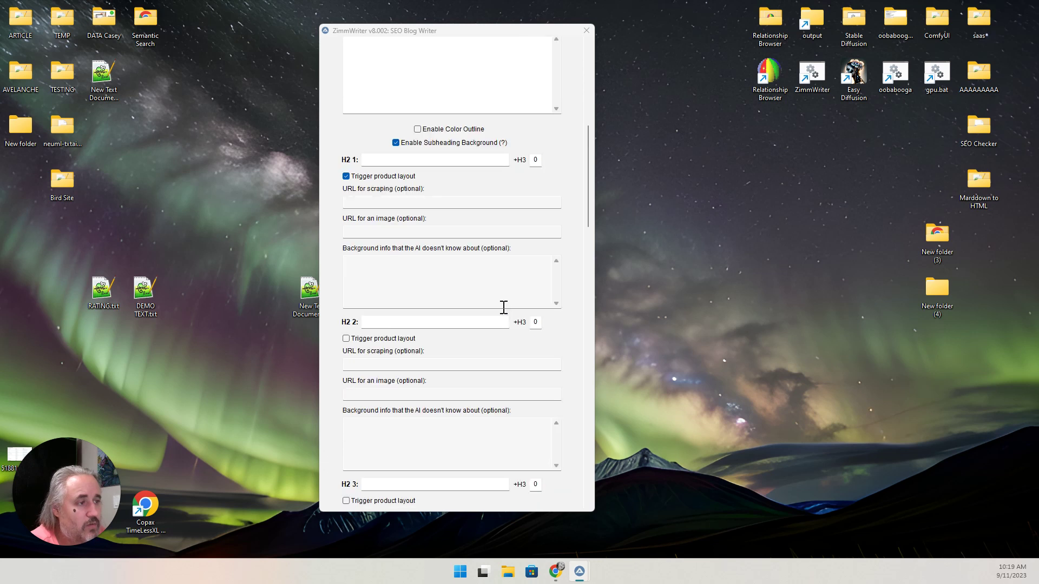
pyautogui.click(441, 271)
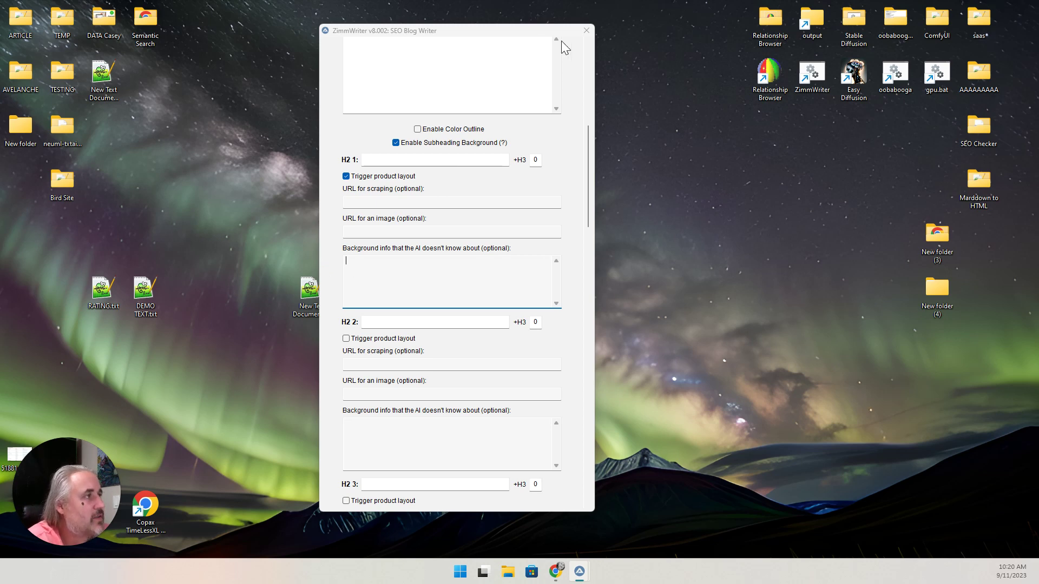
pyautogui.click(584, 32)
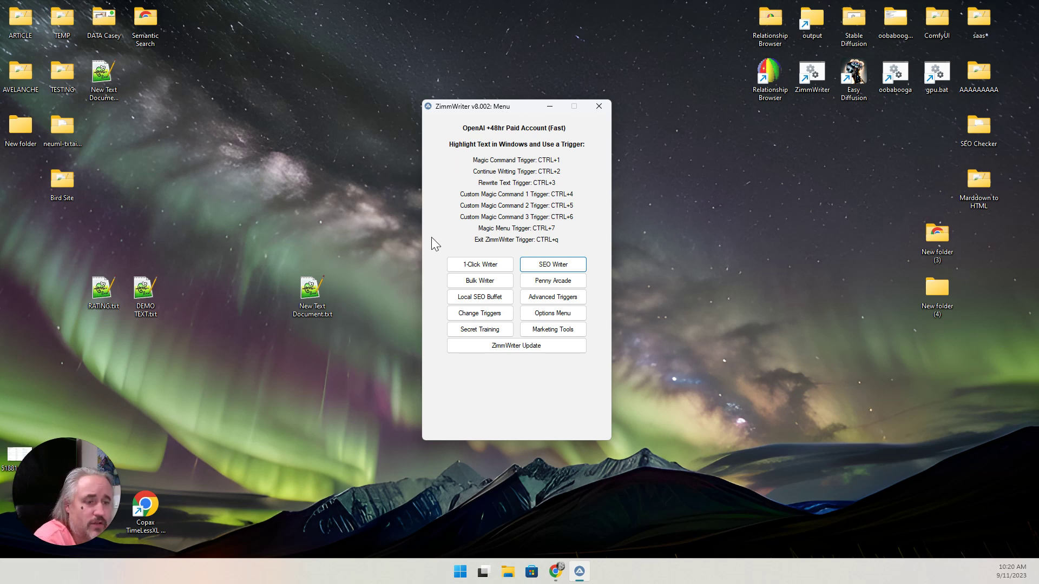
# Open the Secret Training Ranking Tactics help page and scroll through its training guide links.
pyautogui.click(469, 332)
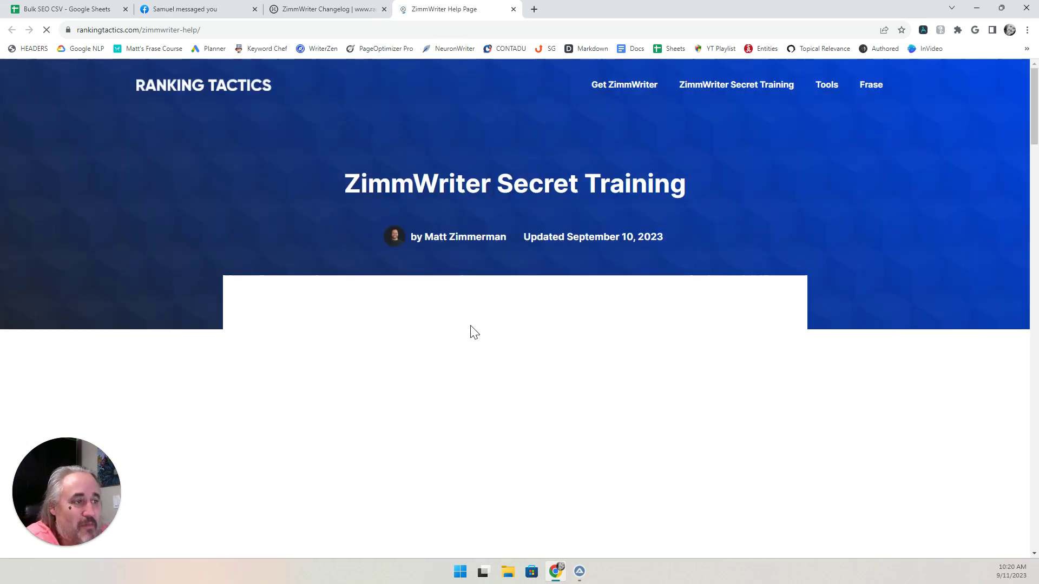
pyautogui.scroll(-2, 190, 333)
pyautogui.scroll(-10, 190, 333)
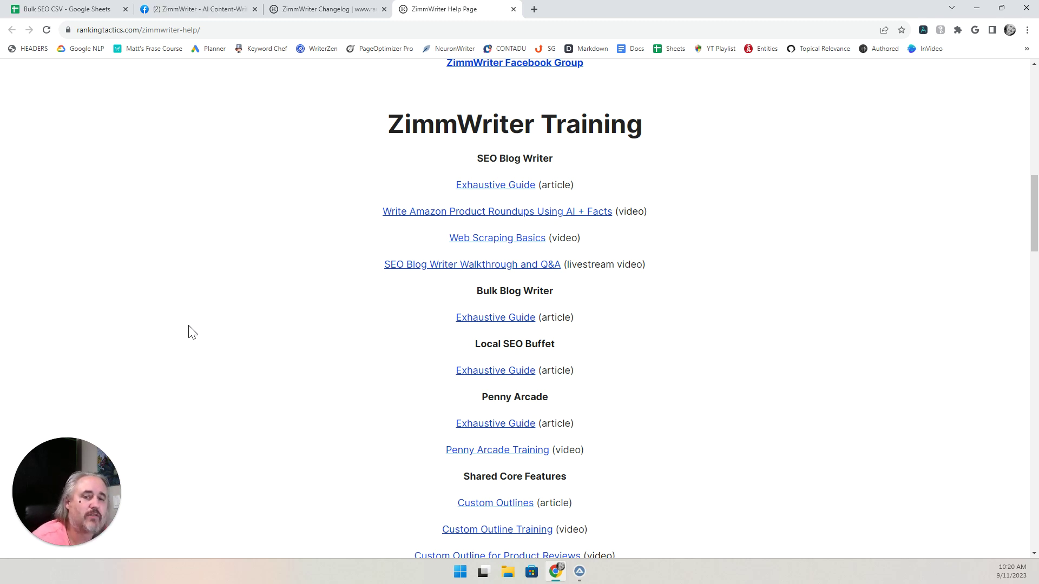
pyautogui.scroll(-5, 223, 292)
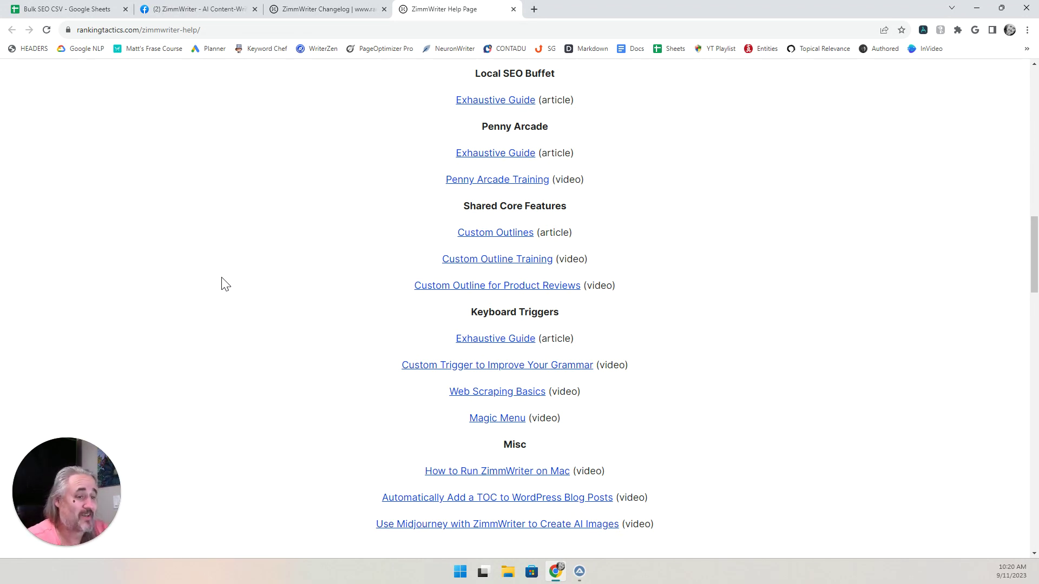
pyautogui.scroll(-2, 240, 308)
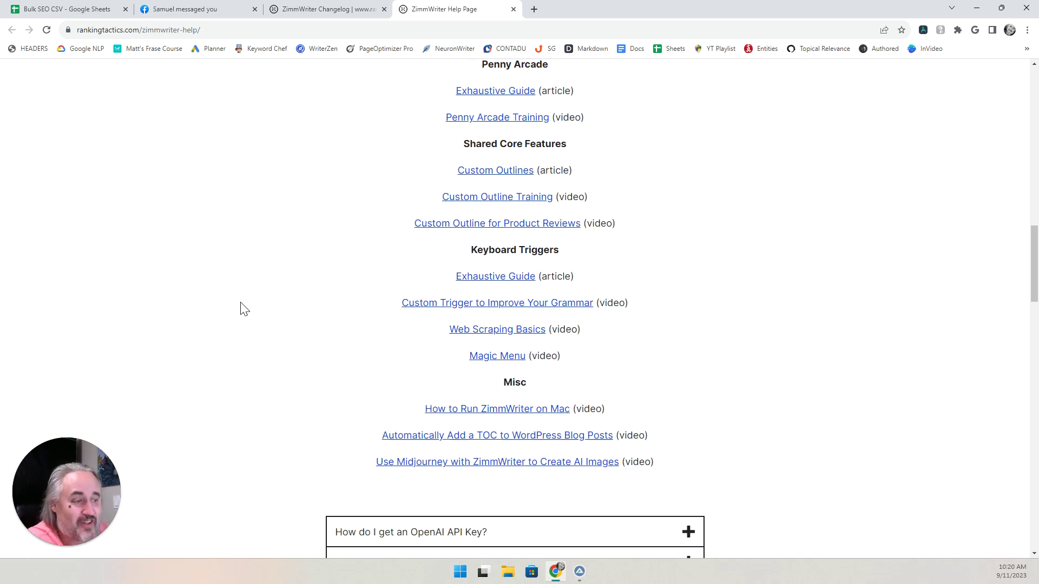
pyautogui.scroll(15, 244, 307)
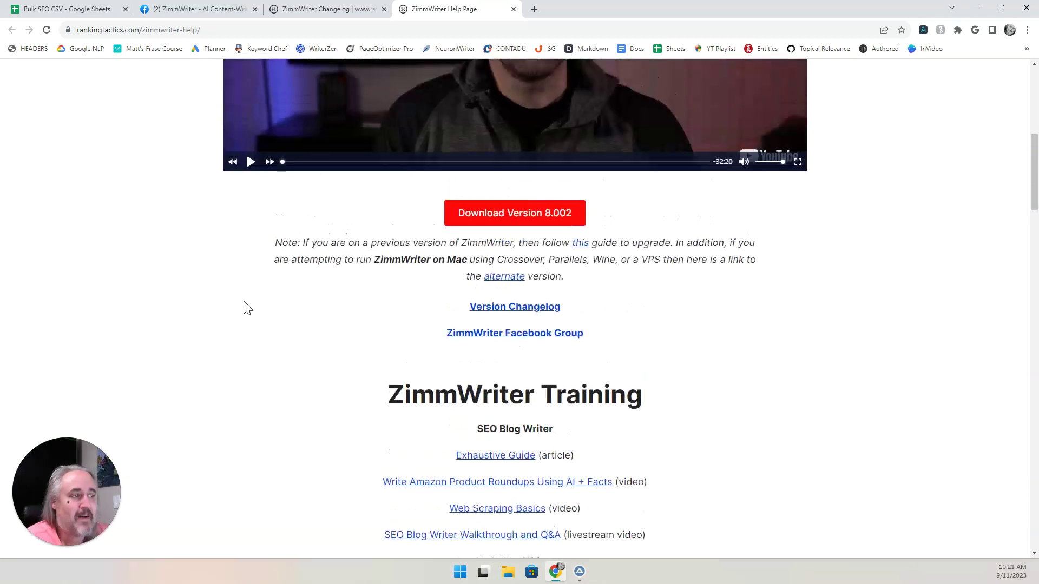
pyautogui.scroll(2, 243, 306)
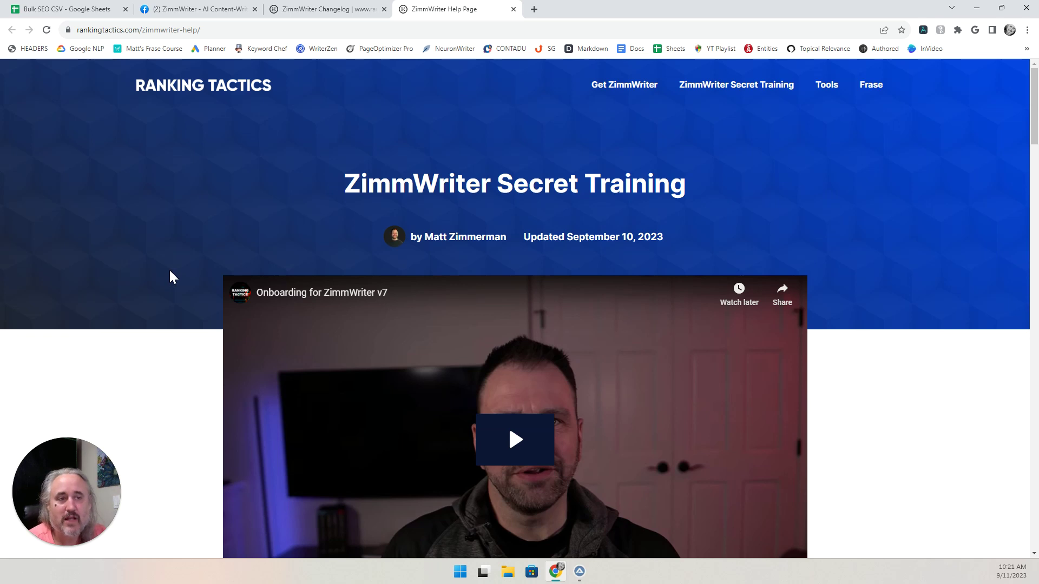
# Close the Help, Facebook and Bulk SEO CSV tabs and restore Chrome to a smaller window.
pyautogui.click(513, 9)
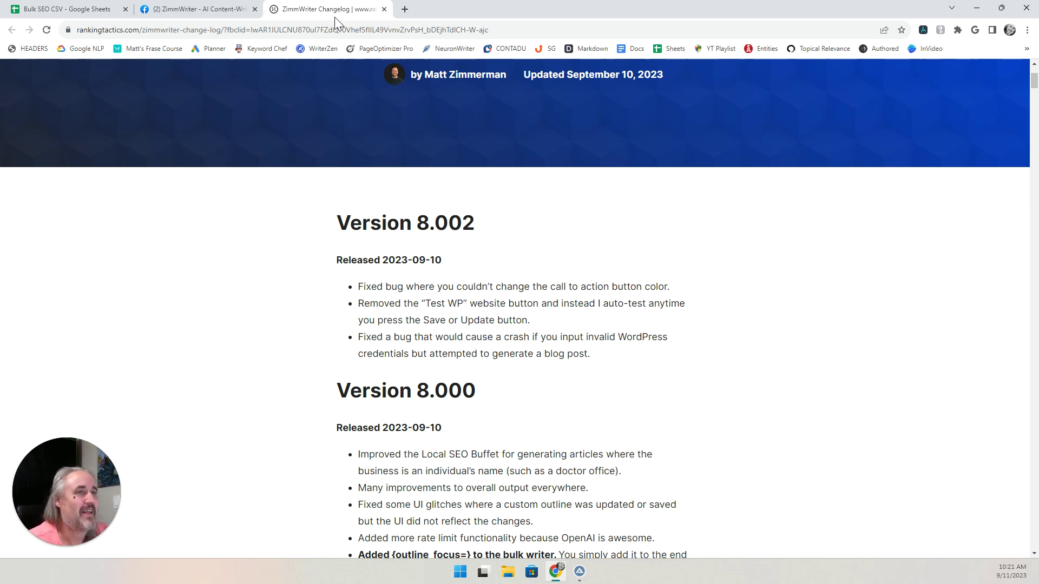
pyautogui.click(255, 9)
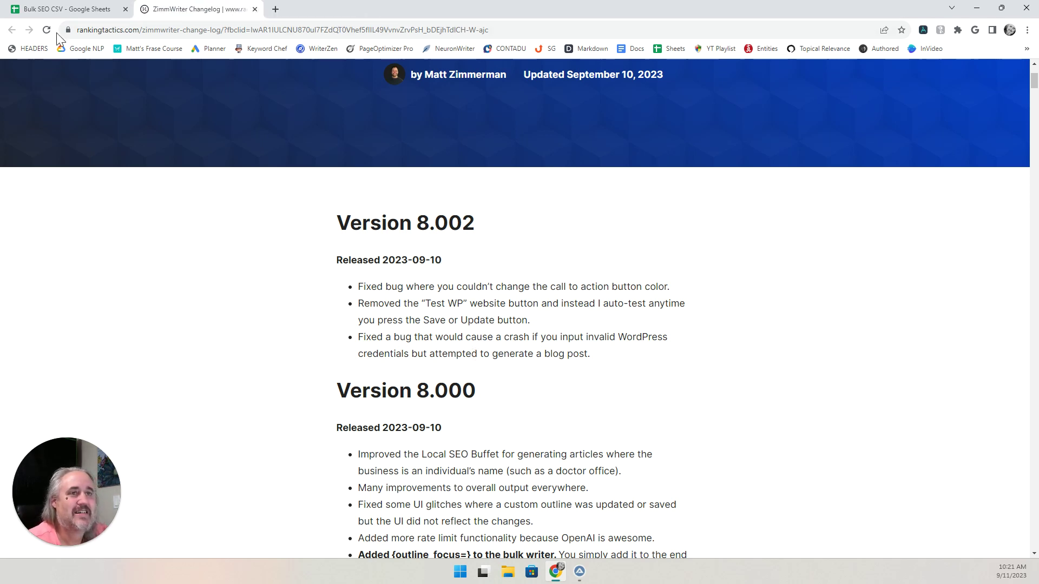
pyautogui.click(125, 9)
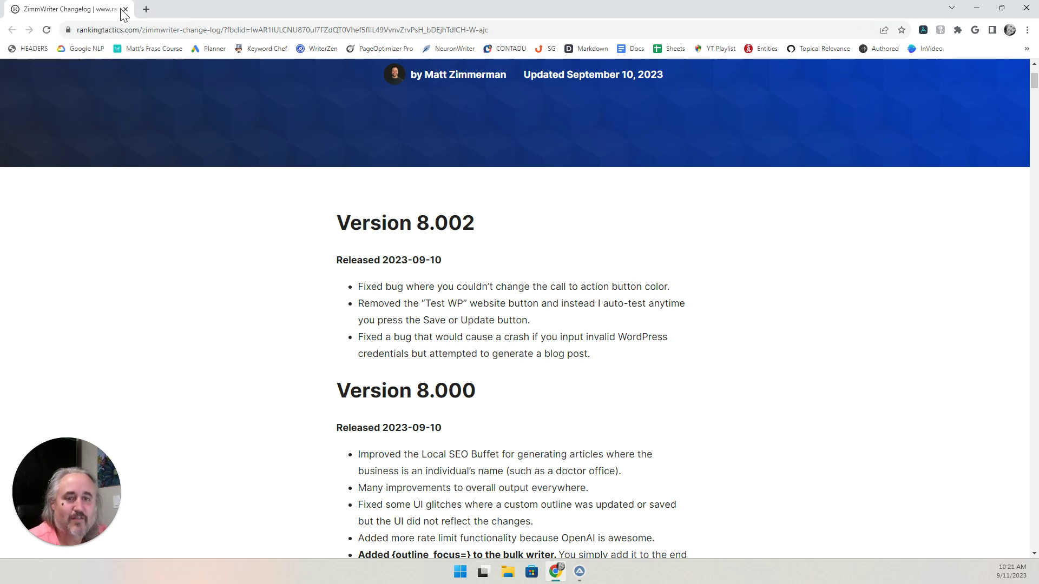
pyautogui.doubleClick(691, 5)
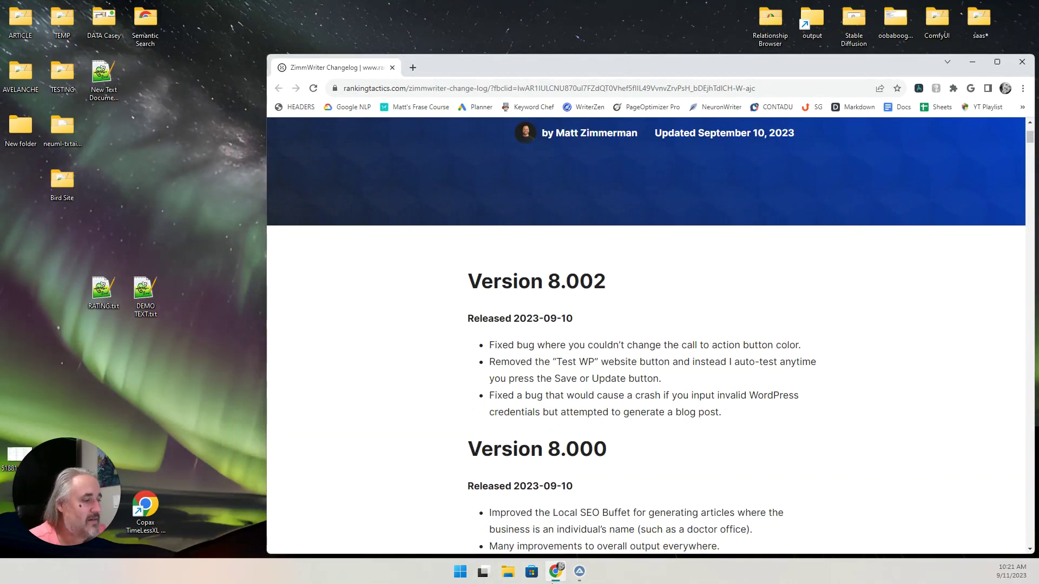
# Open the Best Online Marketing Tools page from ZimmWriter, skim it, then close it.
pyautogui.click(574, 572)
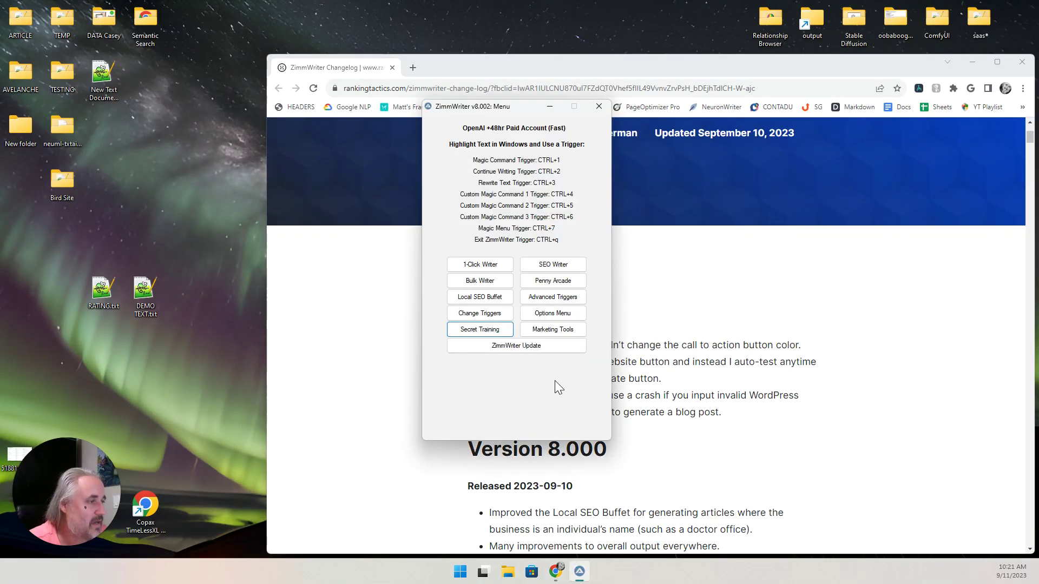
pyautogui.click(548, 331)
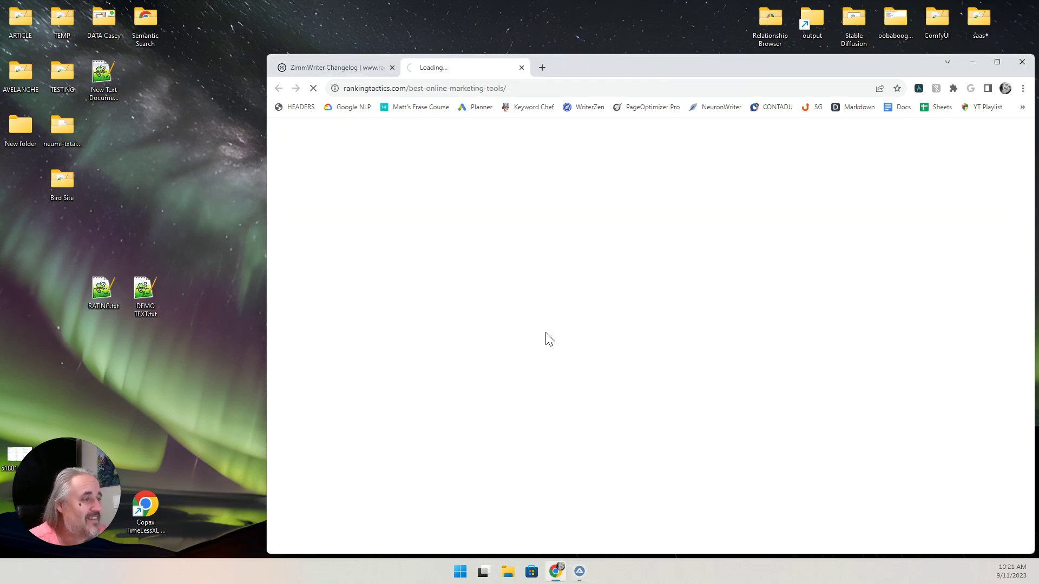
pyautogui.scroll(-9, 573, 274)
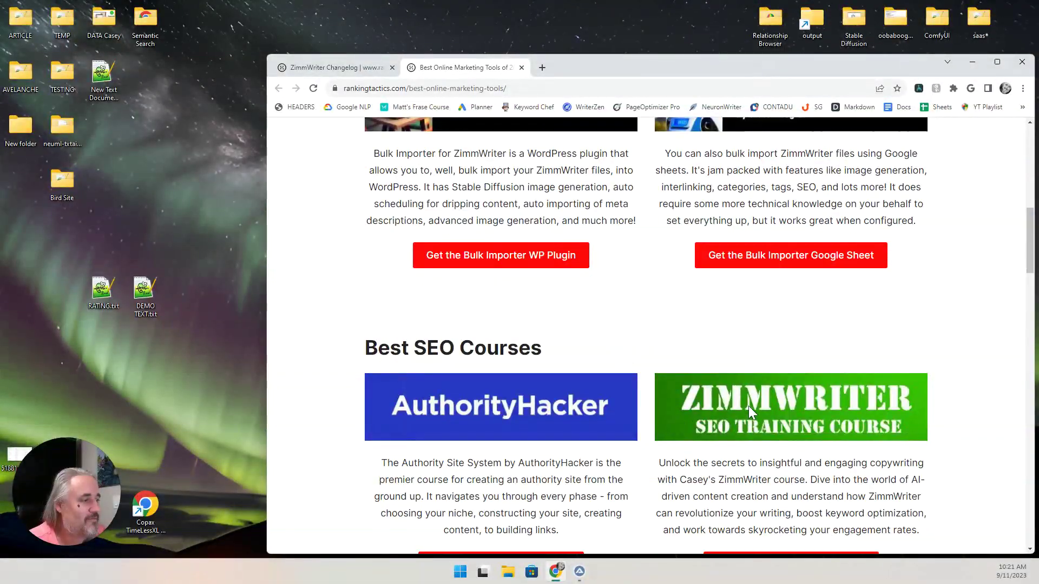
pyautogui.scroll(-2, 757, 410)
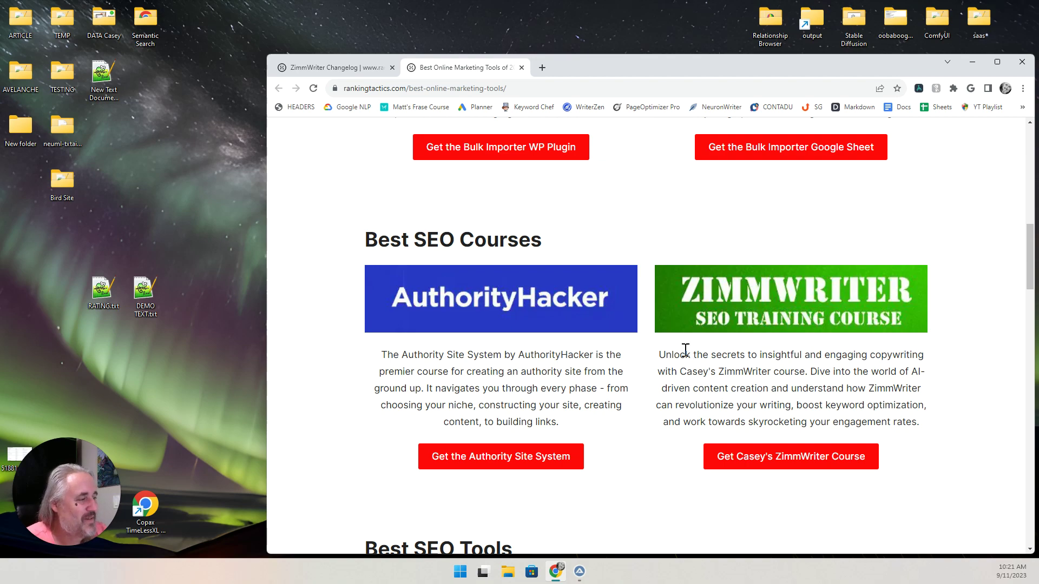
pyautogui.scroll(10, 679, 349)
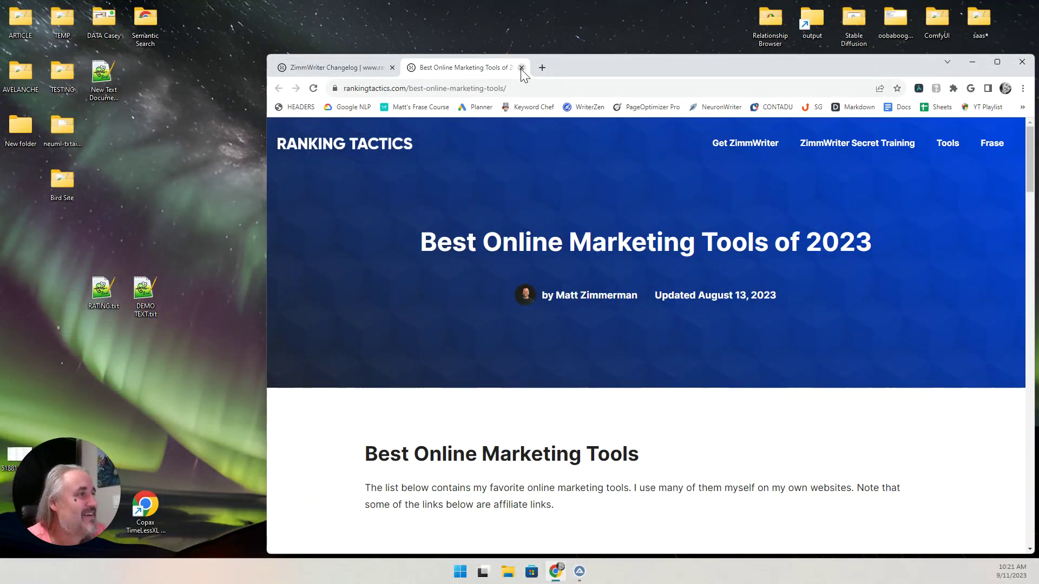
pyautogui.click(521, 67)
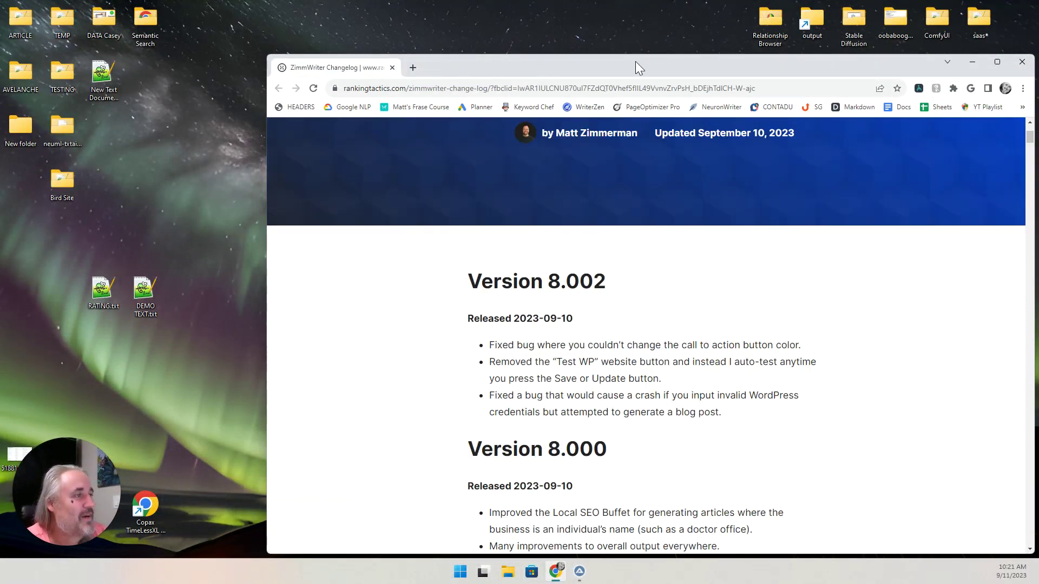
# Minimize Chrome so the ZimmWriter v8.002 main Menu shows on the desktop.
pyautogui.click(973, 59)
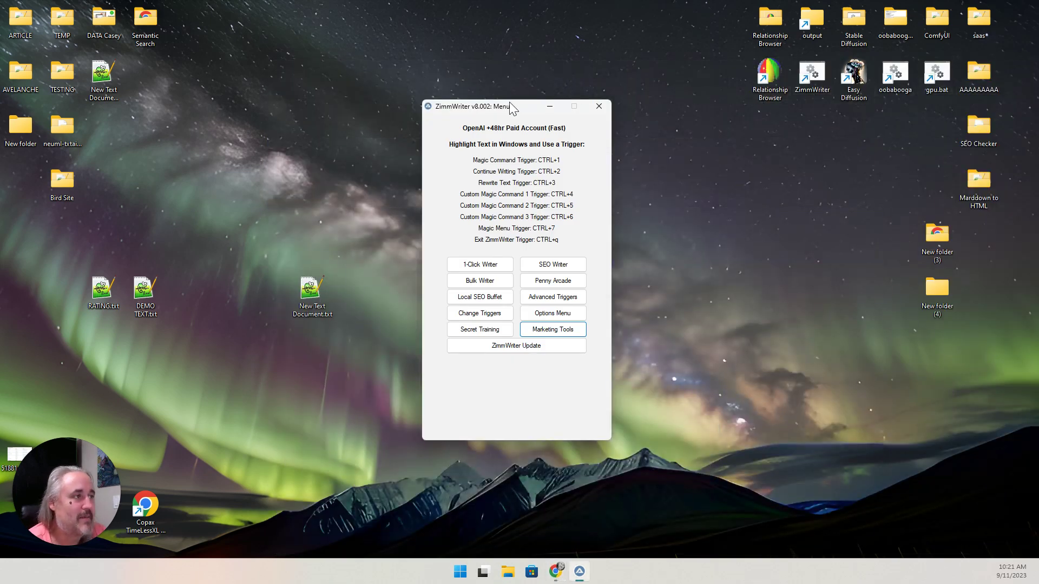